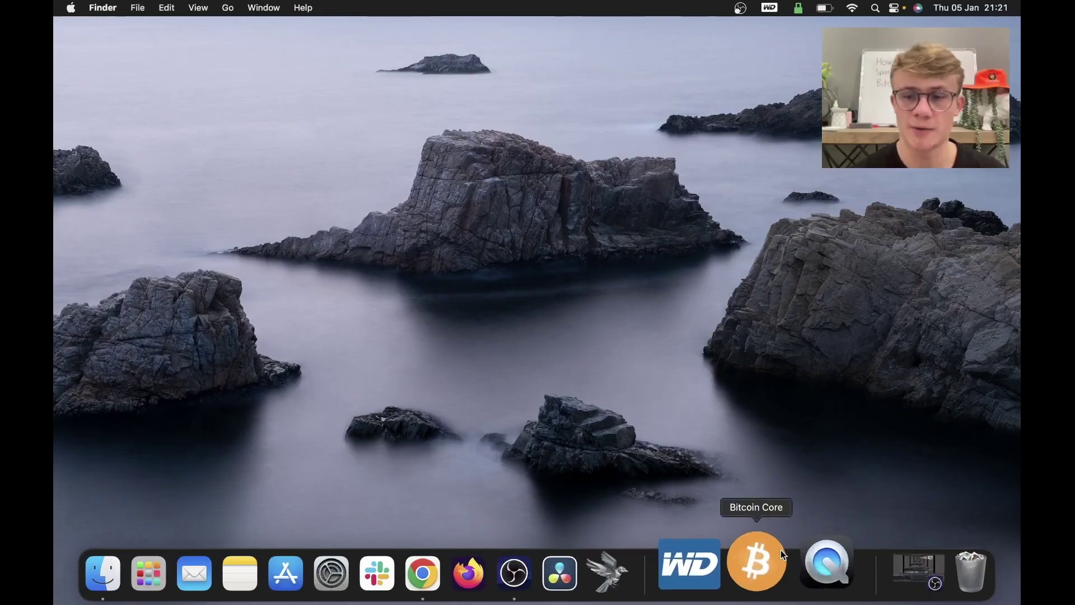
Launch Bitcoin Core and confirm the node is up to date at 770517 blocks
left_click(763, 566)
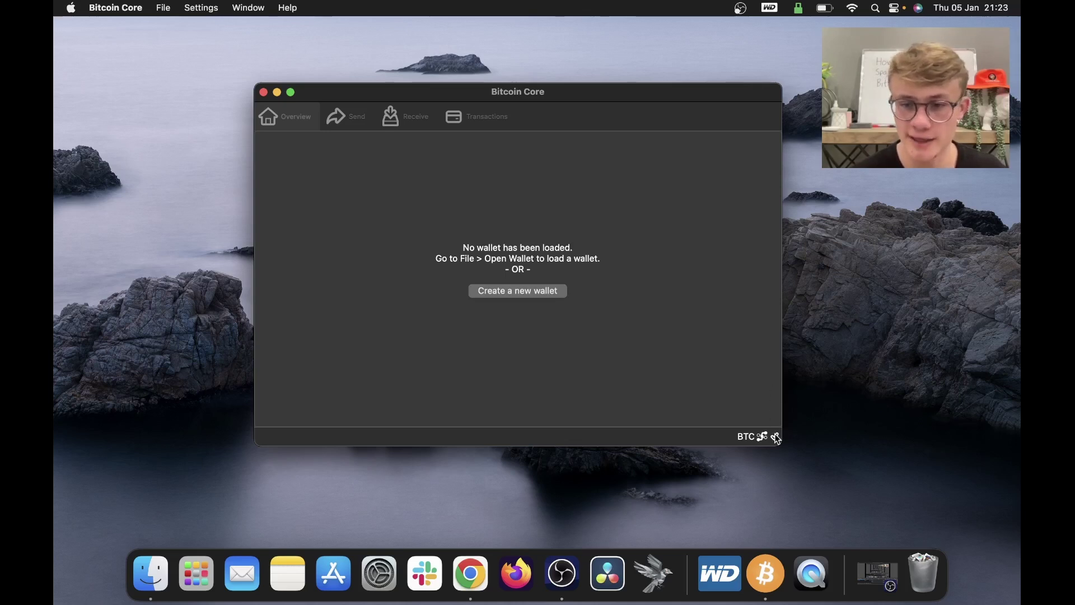
mouse_move(778, 440)
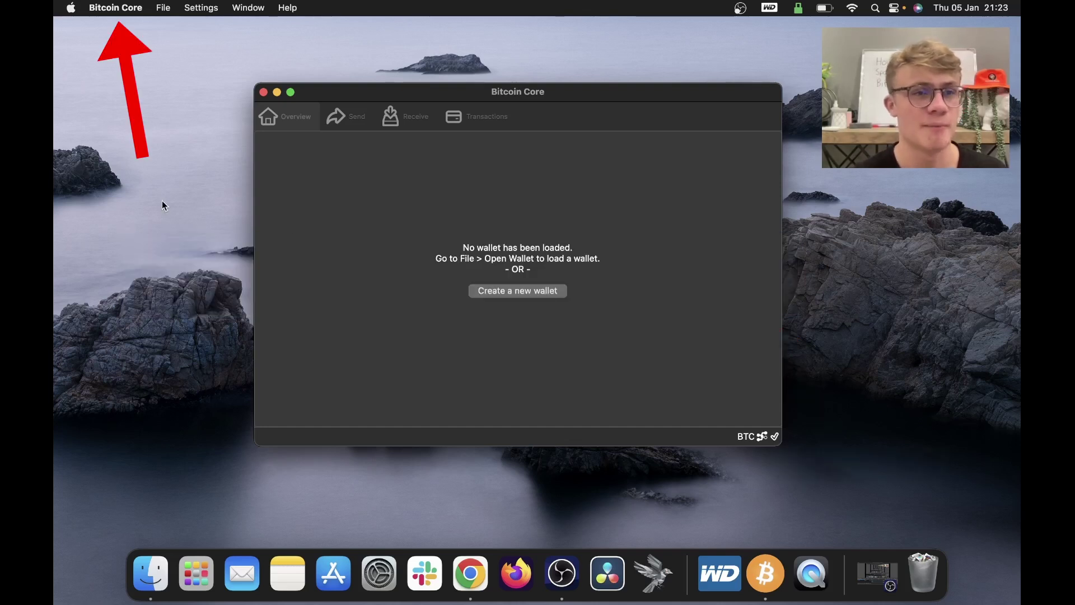
Open the empty bitcoin.conf from Bitcoin Core's Preferences, accepting the configuration file warning
left_click(110, 10)
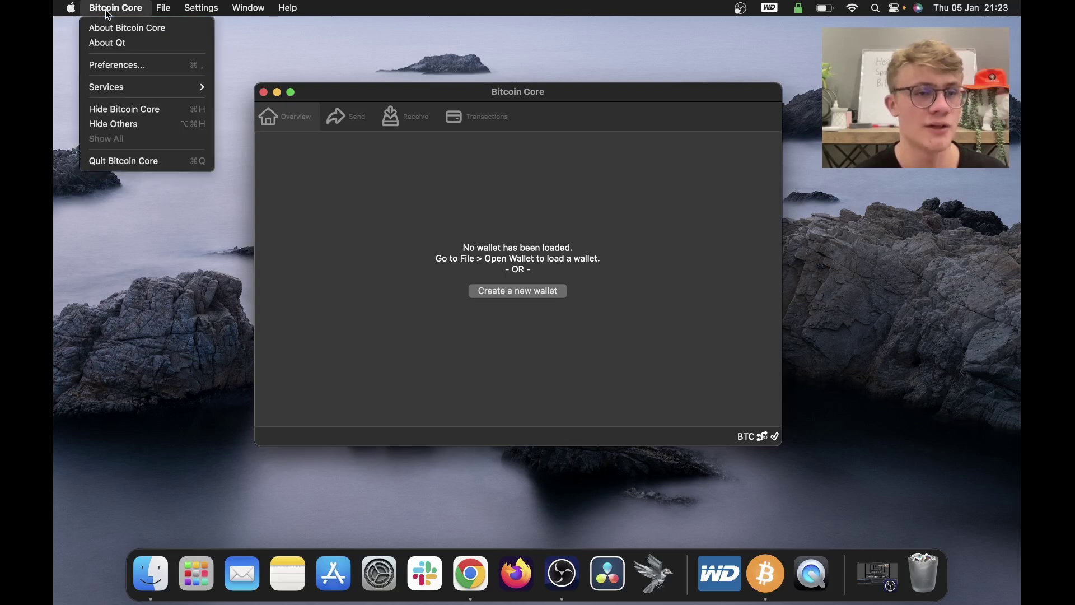
left_click(125, 64)
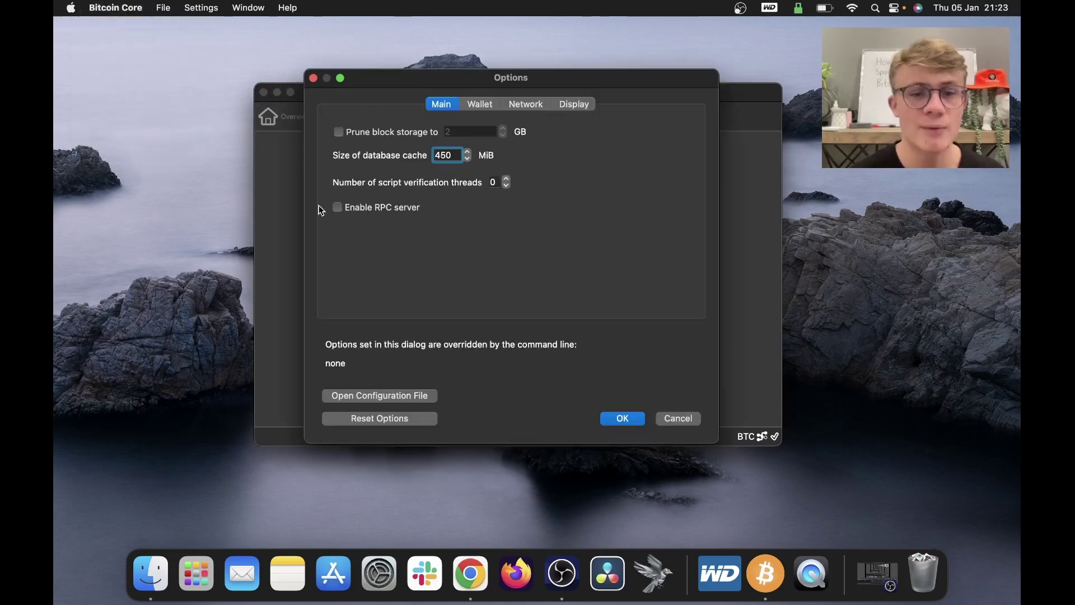
left_click(390, 399)
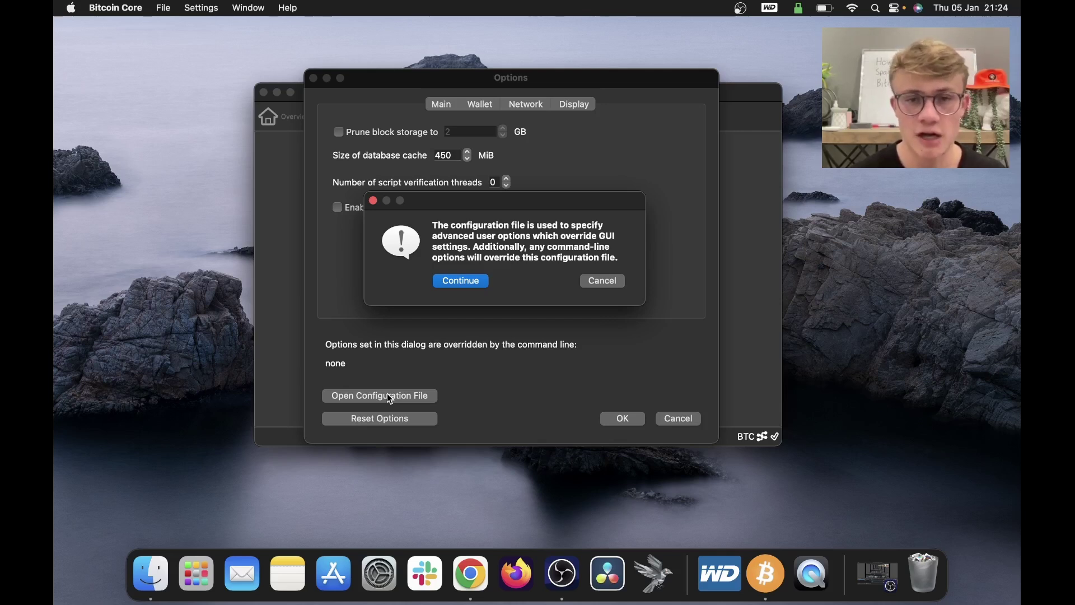
left_click(461, 283)
Enter server=1 as the first line of bitcoin.conf in TextEdit
left_click_drag(302, 51, 368, 75)
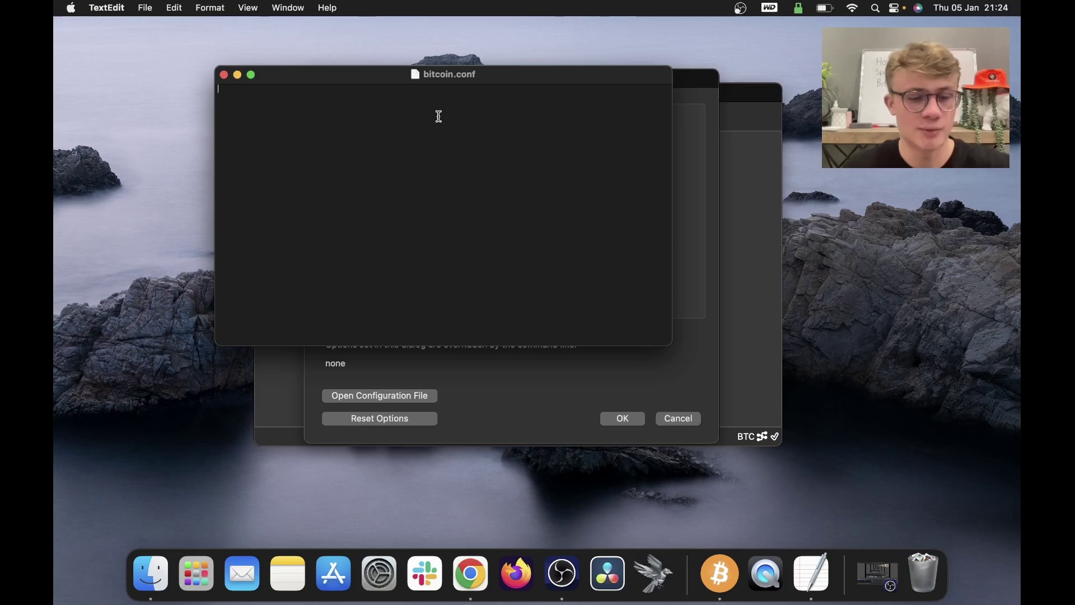
type("server")
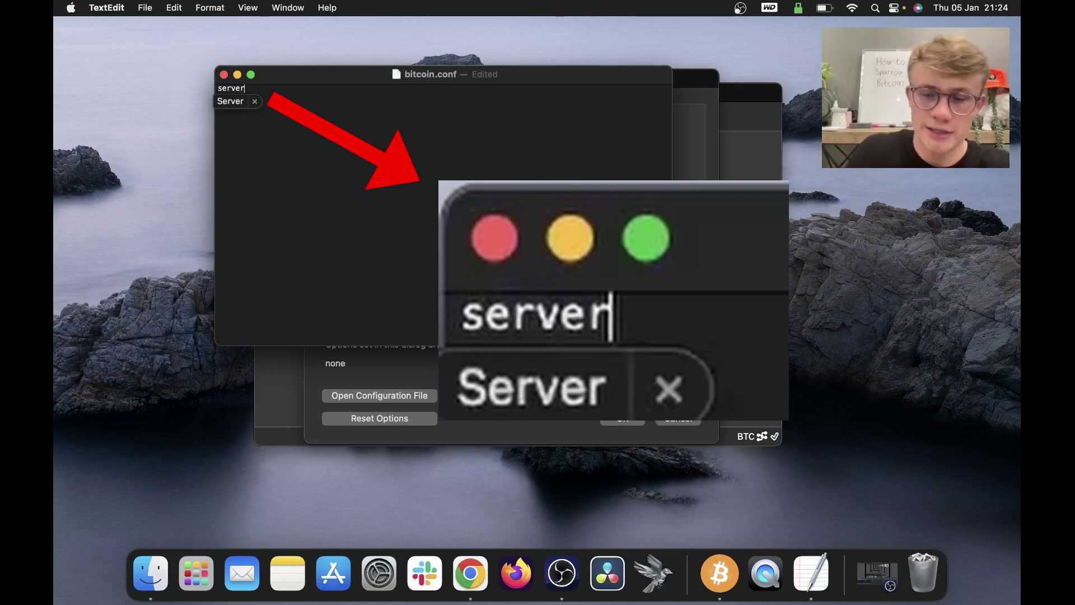
type("=1")
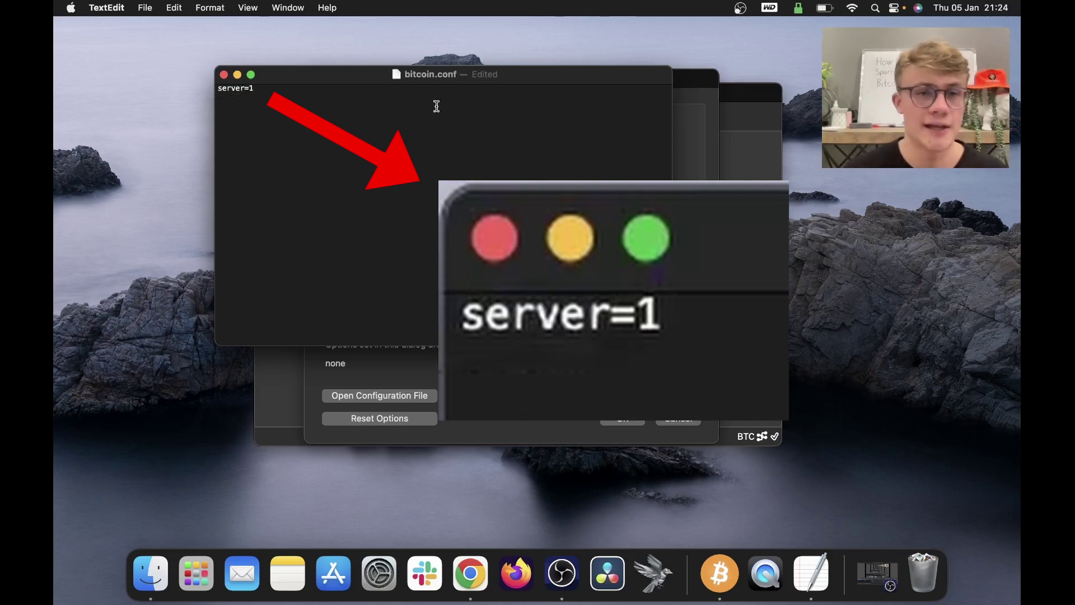
Close bitcoin.conf, apply the Options dialog, then quit and relaunch Bitcoin Core
left_click(223, 74)
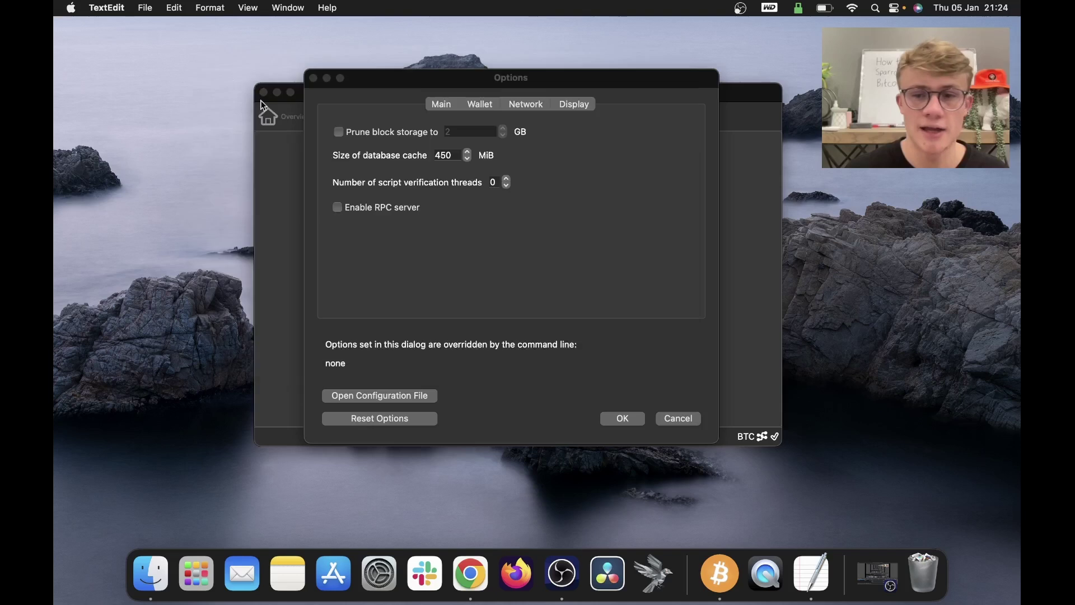
left_click(622, 419)
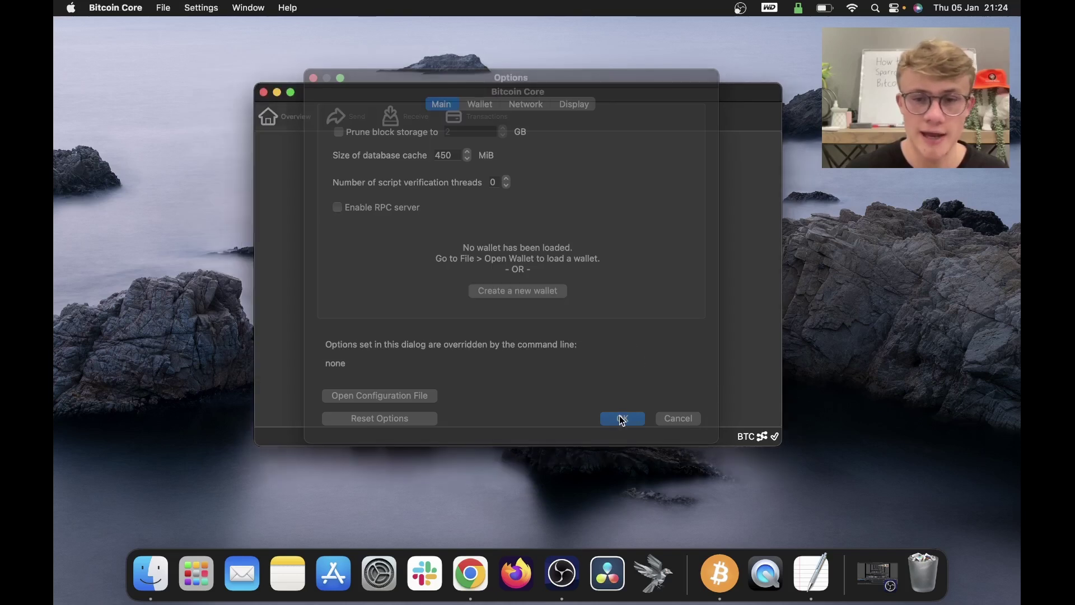
right_click(710, 566)
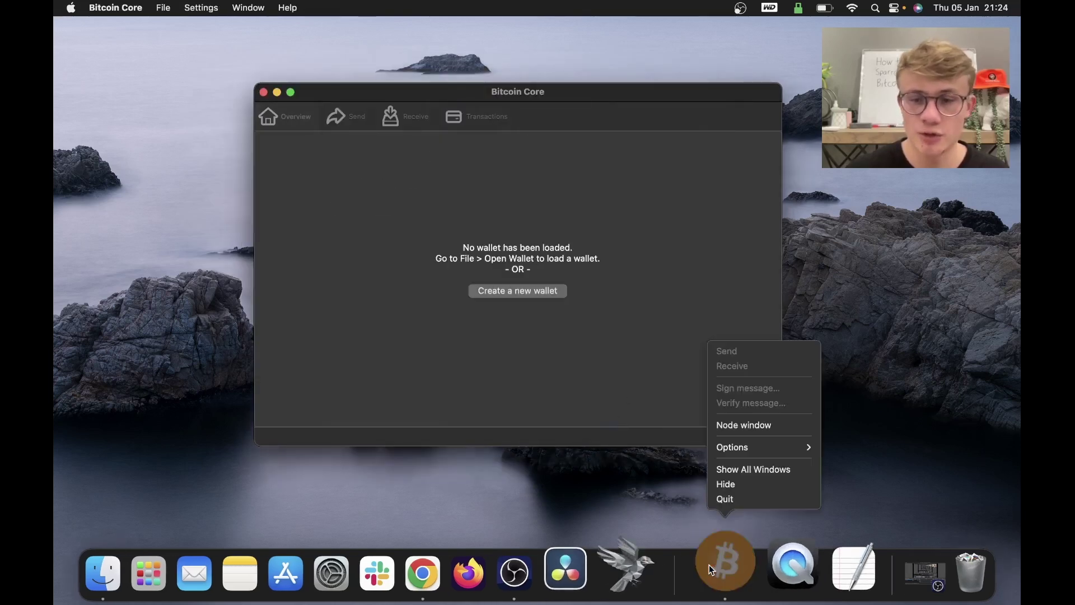
left_click(726, 500)
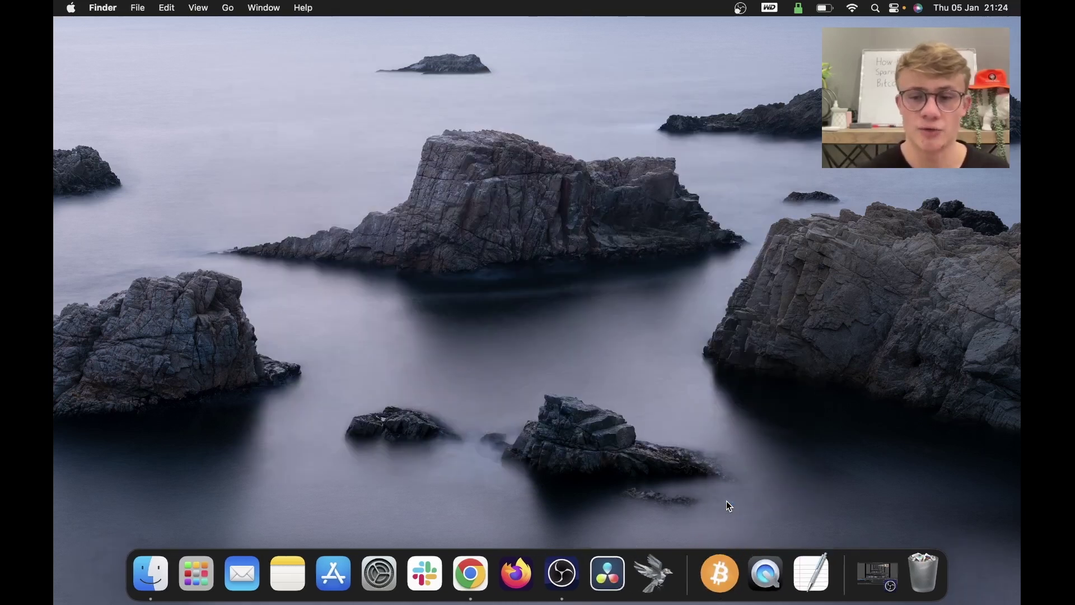
left_click(721, 568)
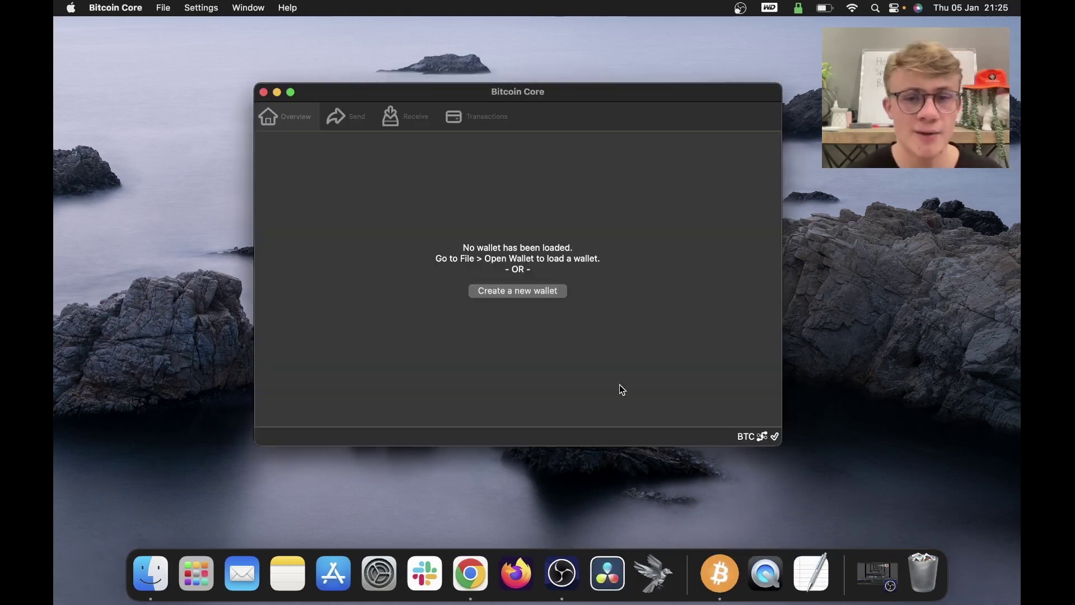
Reopen bitcoin.conf from Preferences to verify server=1 was saved, then close it and Options
left_click(112, 9)
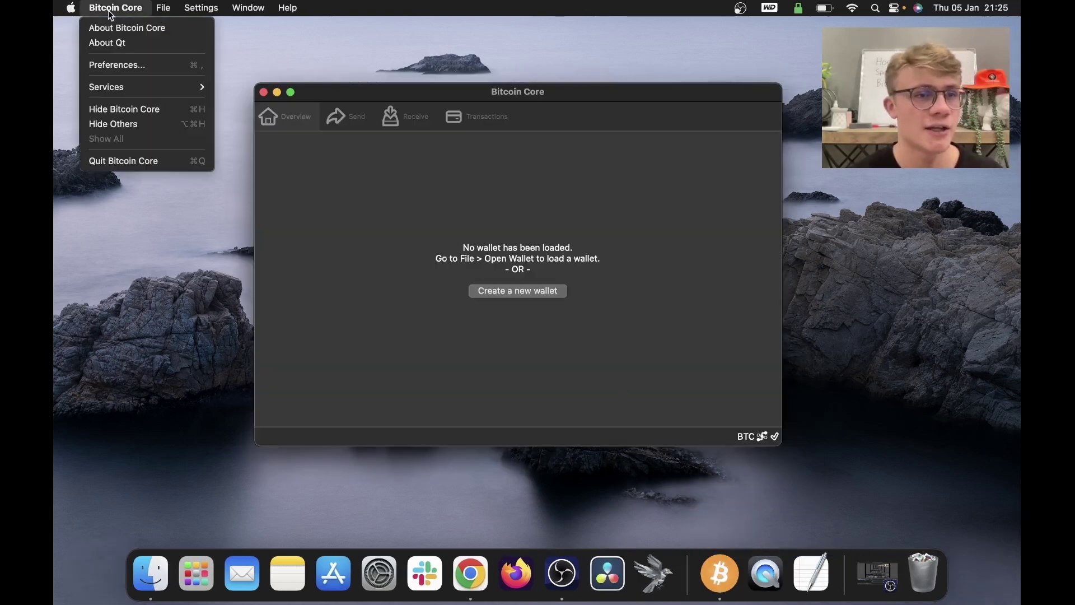
left_click(129, 66)
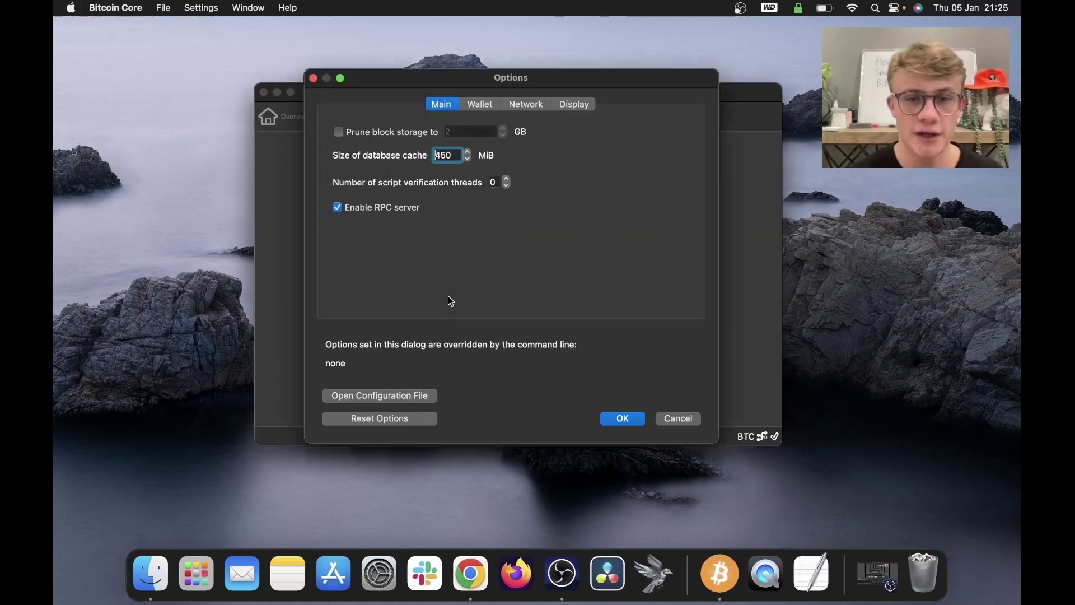
left_click(412, 396)
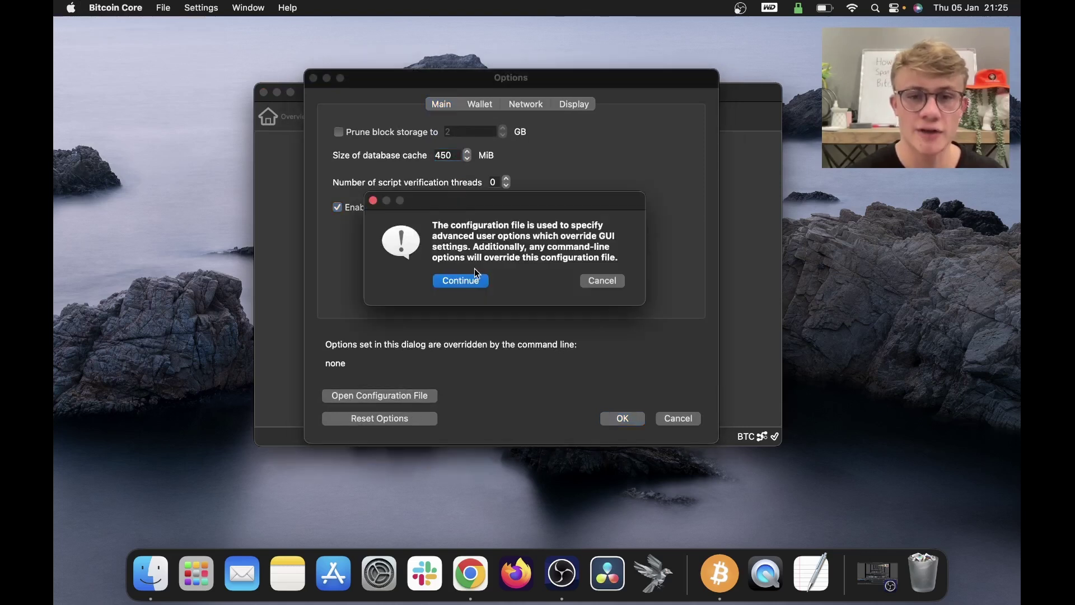
left_click(473, 283)
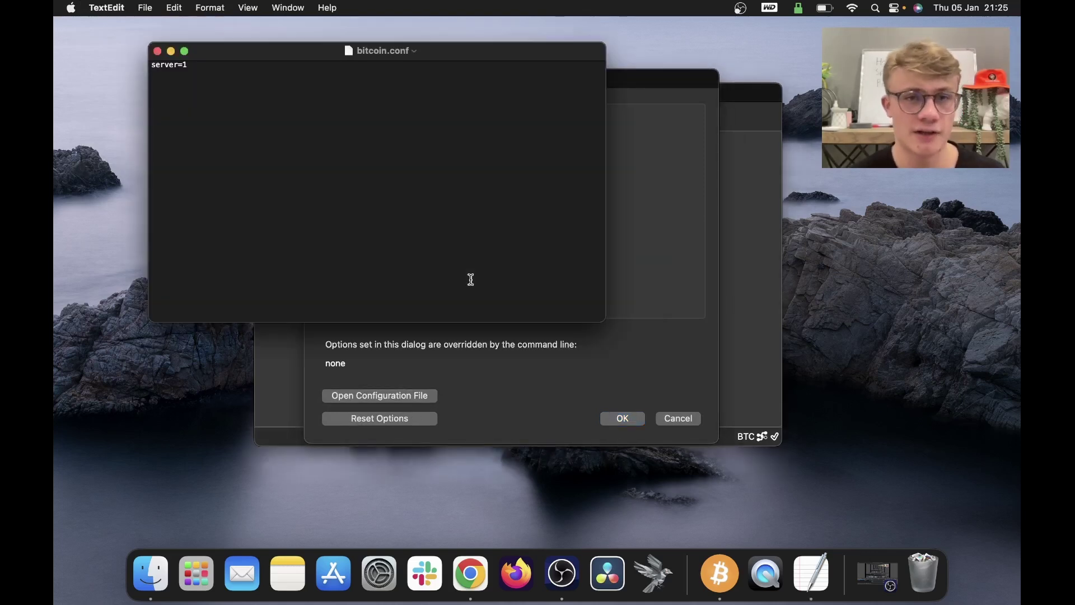
left_click(159, 52)
left_click(622, 418)
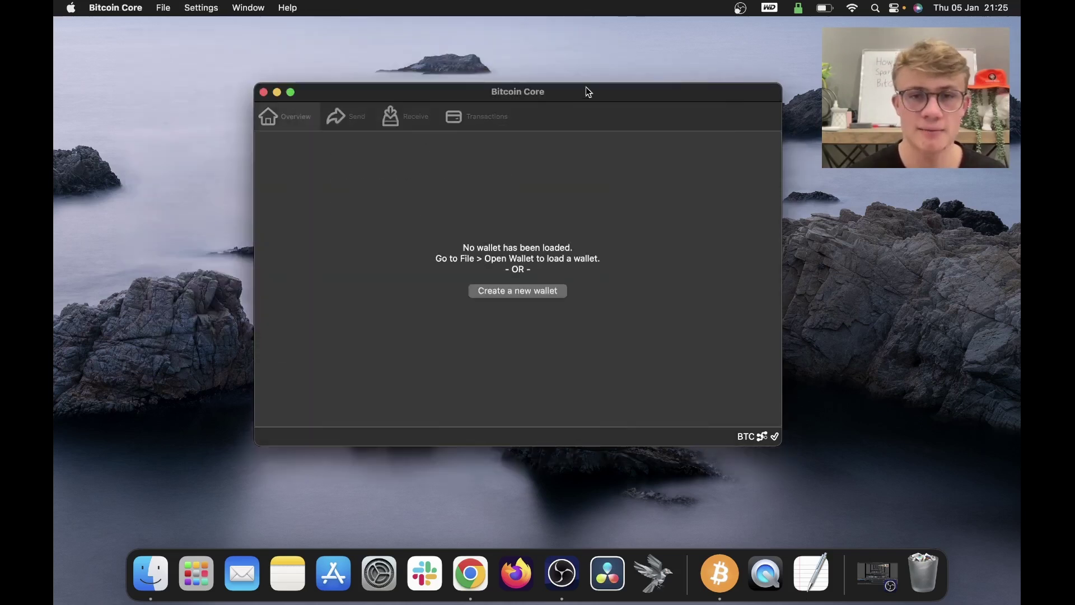
Launch Sparrow and let it connect to the Bitcoin Core node at 127.0.0.1:8332
left_click_drag(585, 90, 582, 96)
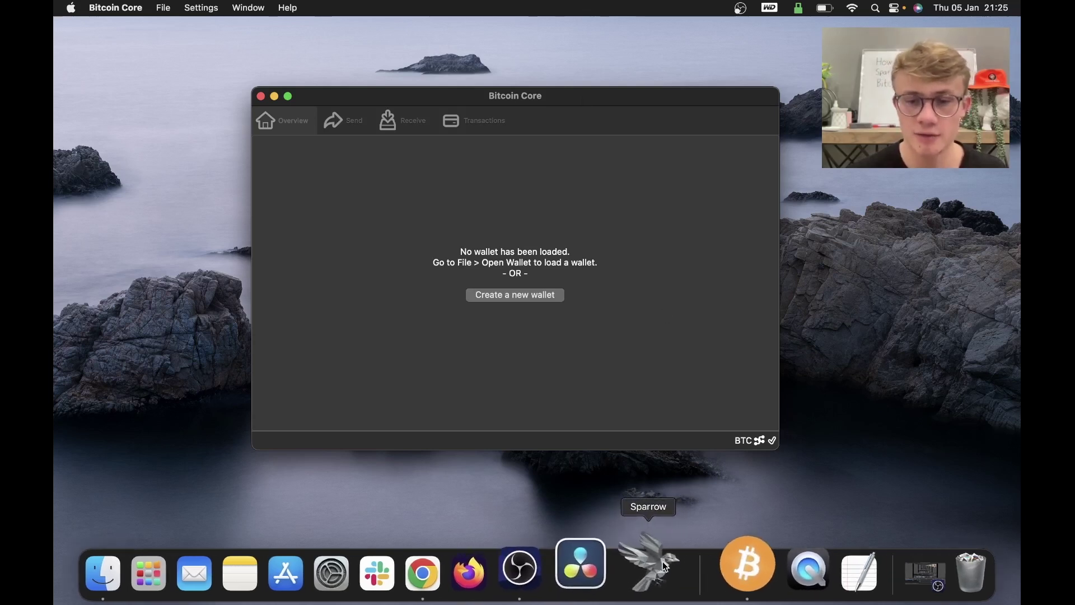
left_click(663, 561)
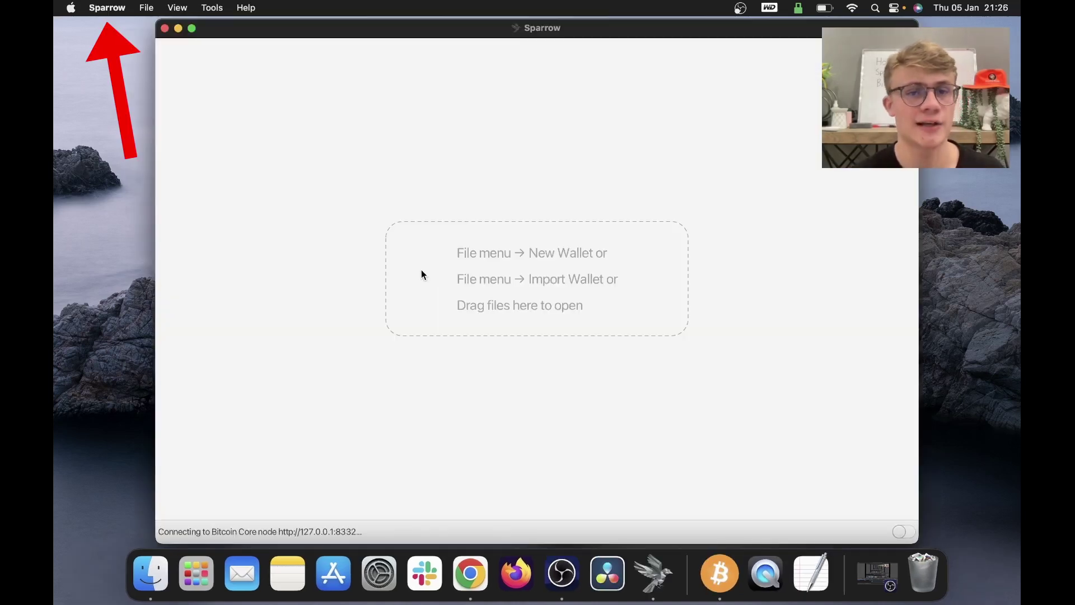
Show Sparrow's Server preferences, currently set to the public server bitcoin.lukechilds.co
left_click(114, 8)
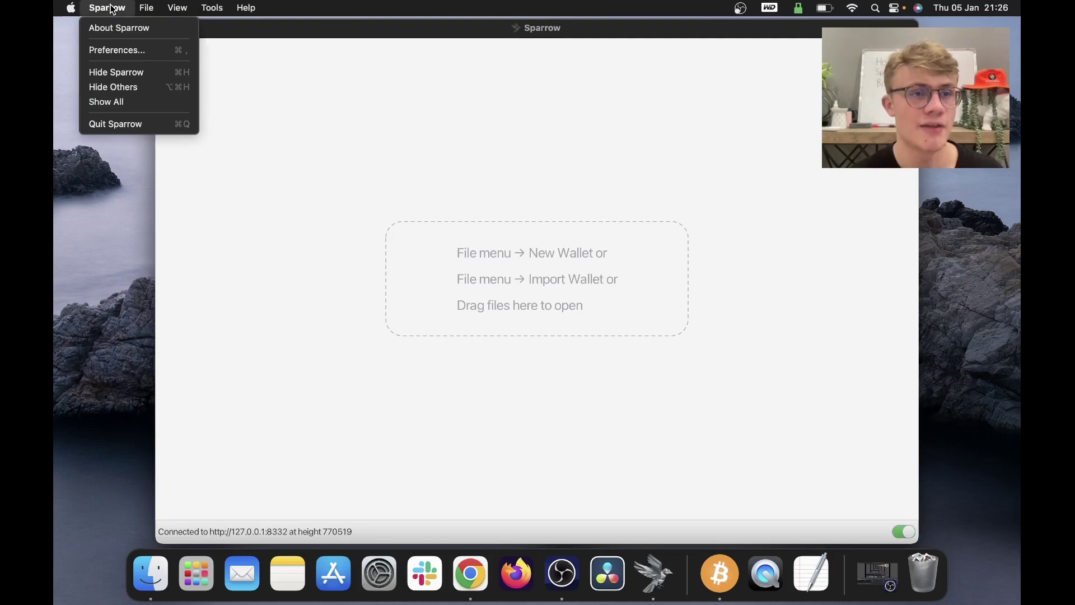
left_click(127, 53)
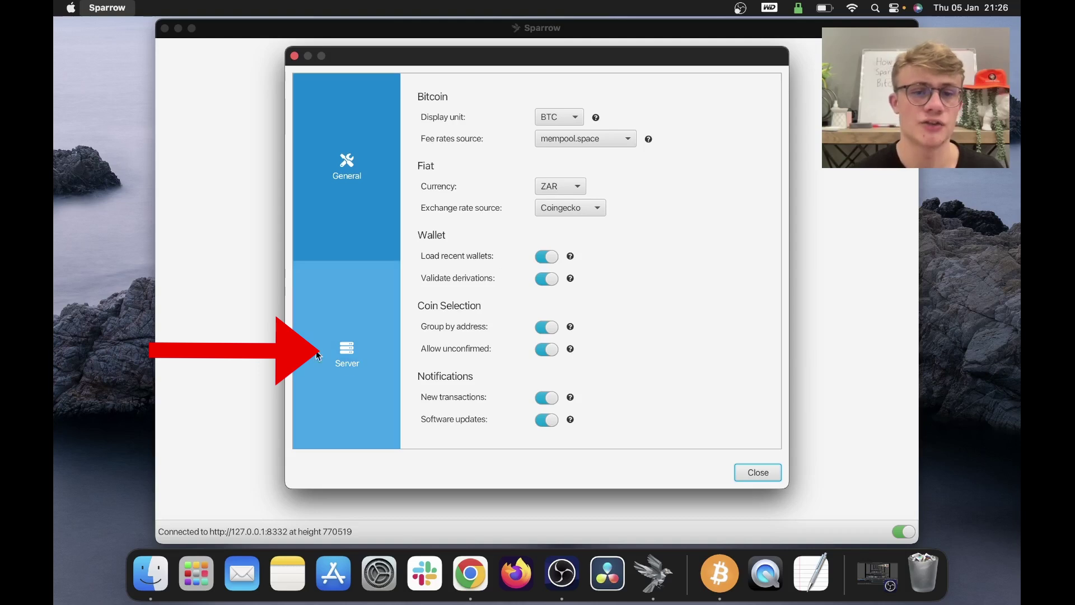
left_click(345, 348)
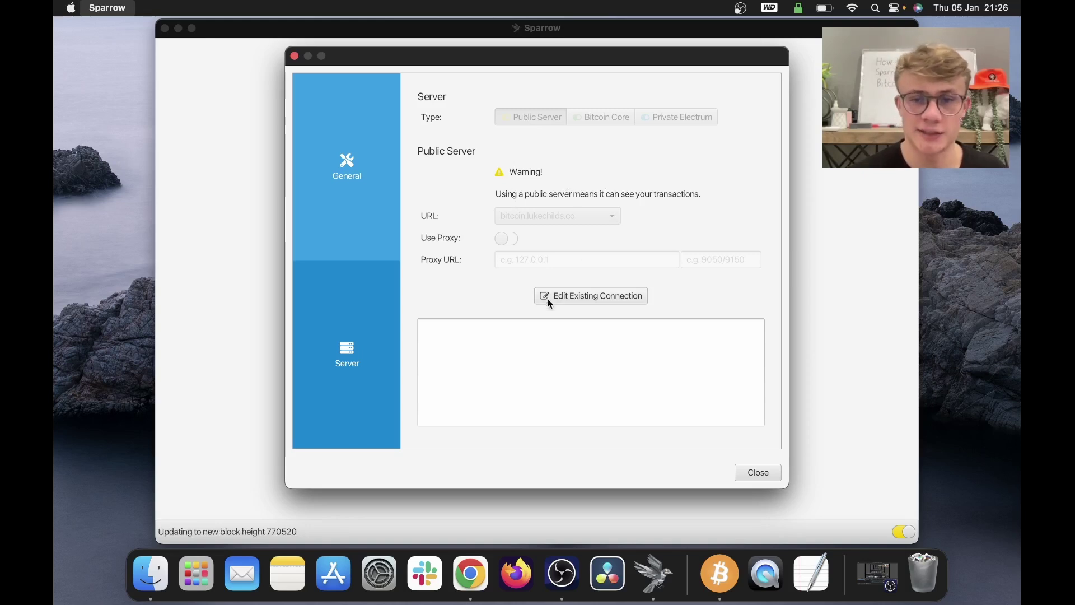
Switch the server type to Bitcoin Core with RPC URL 127.0.0.1, port 8332
left_click(596, 297)
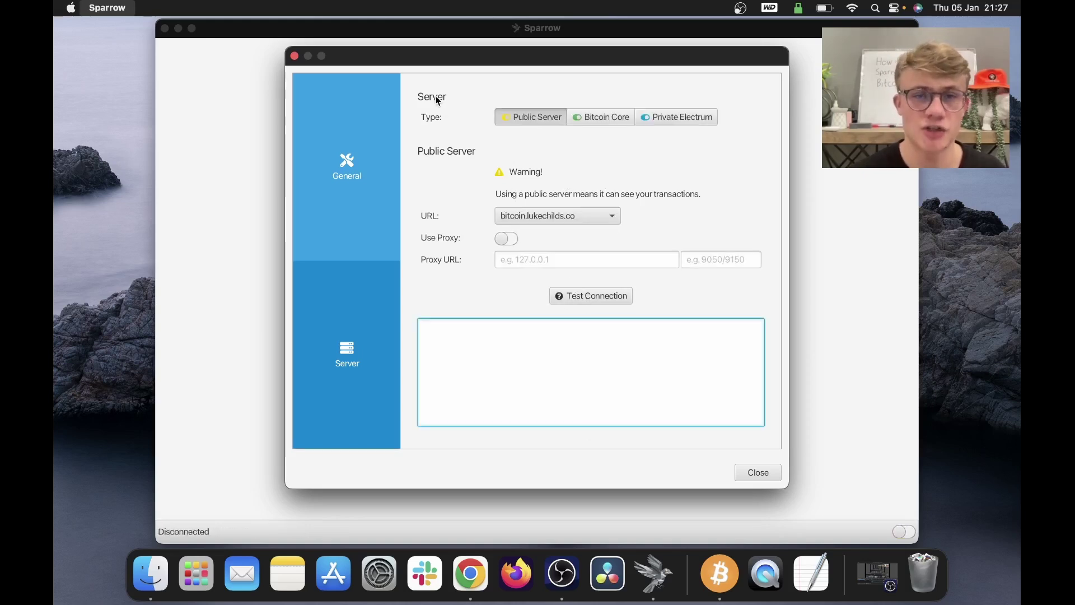
left_click(598, 118)
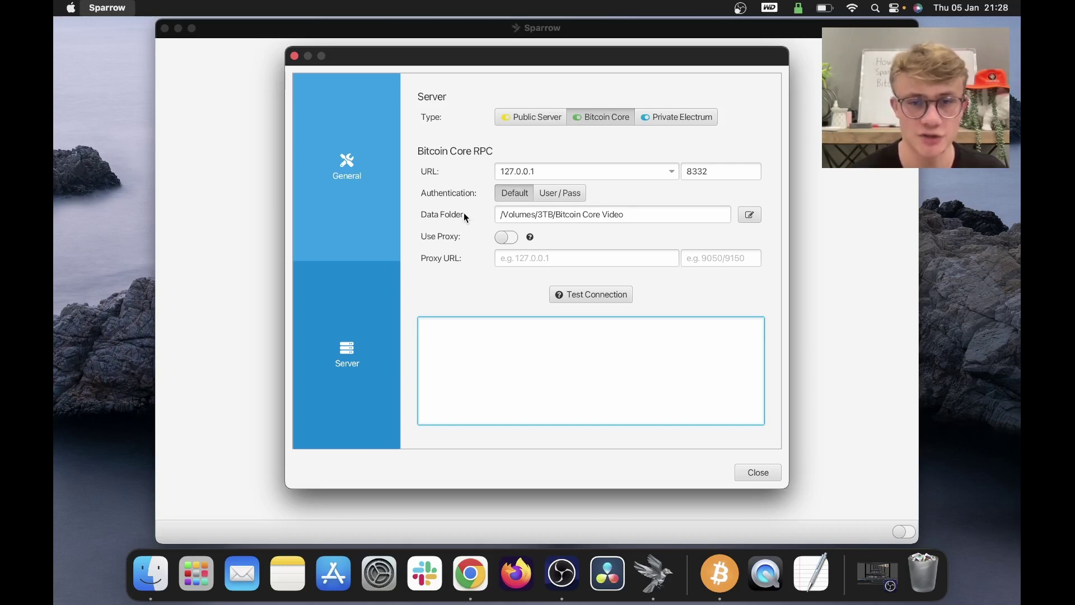
left_click(567, 215)
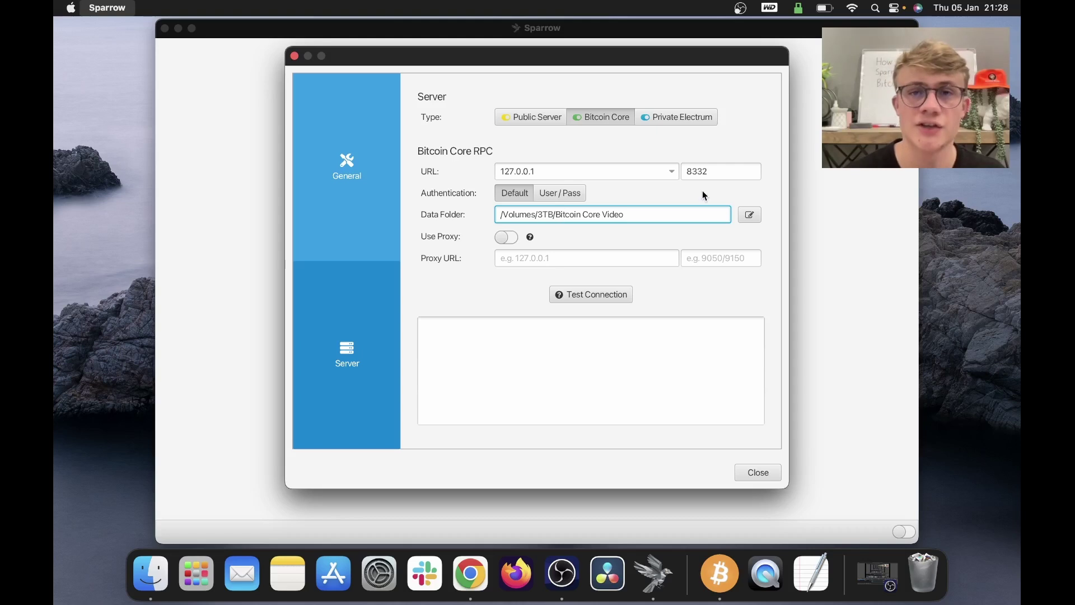
Set the Bitcoin Core data folder to /Volumes/3TB/bitcoin core video via the folder chooser
left_click(750, 215)
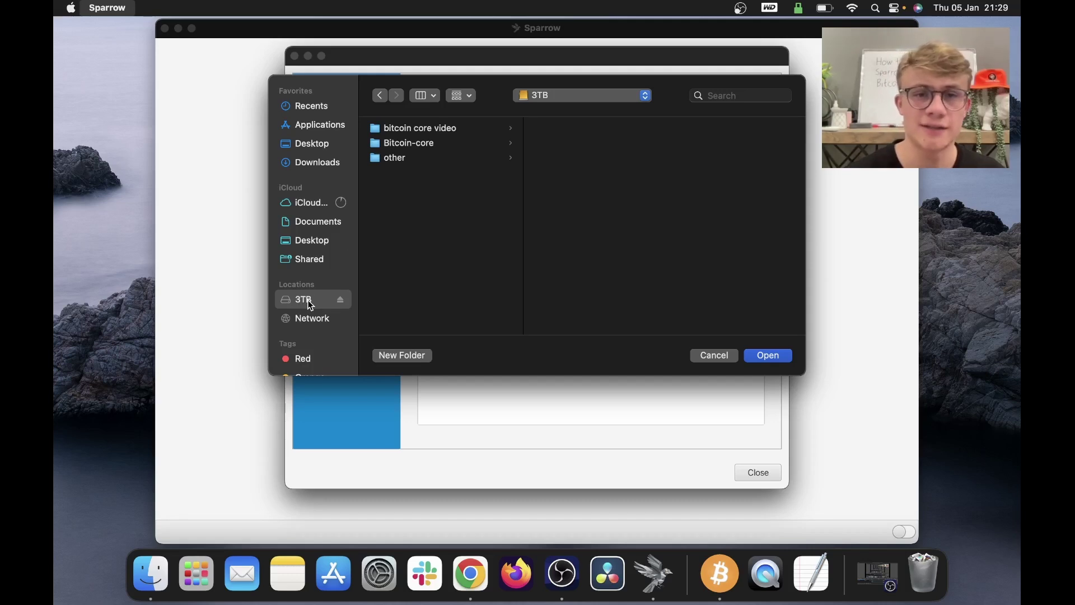
left_click(436, 132)
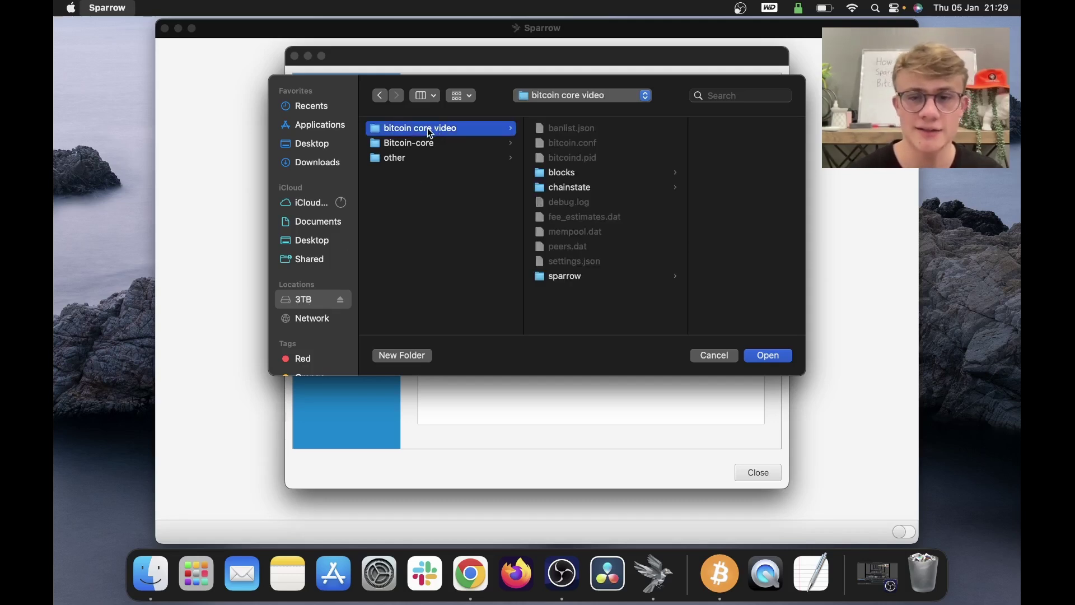
left_click(773, 359)
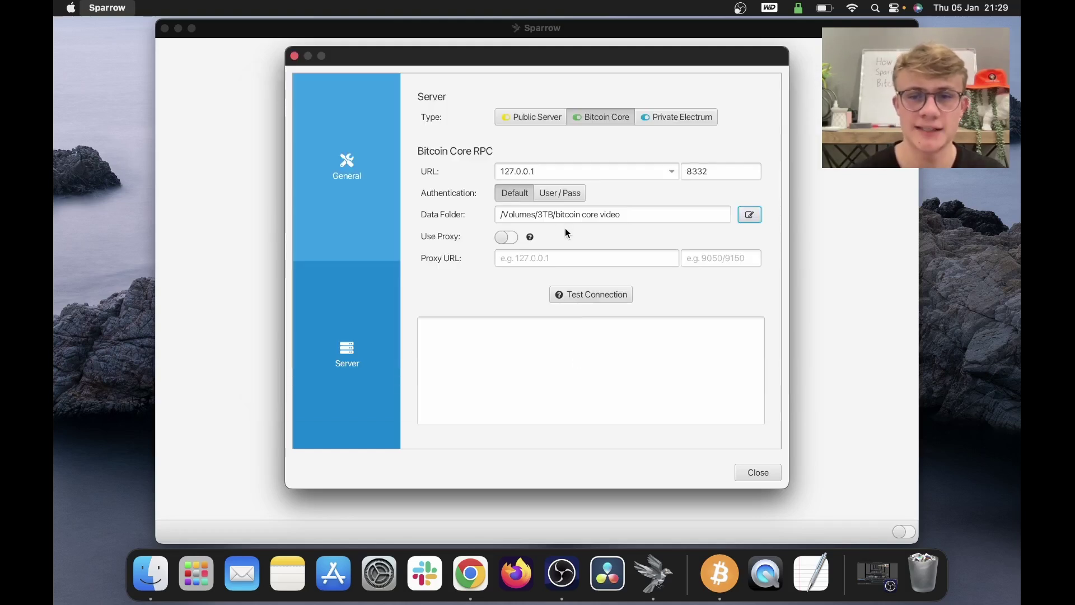
left_click_drag(556, 215, 616, 217)
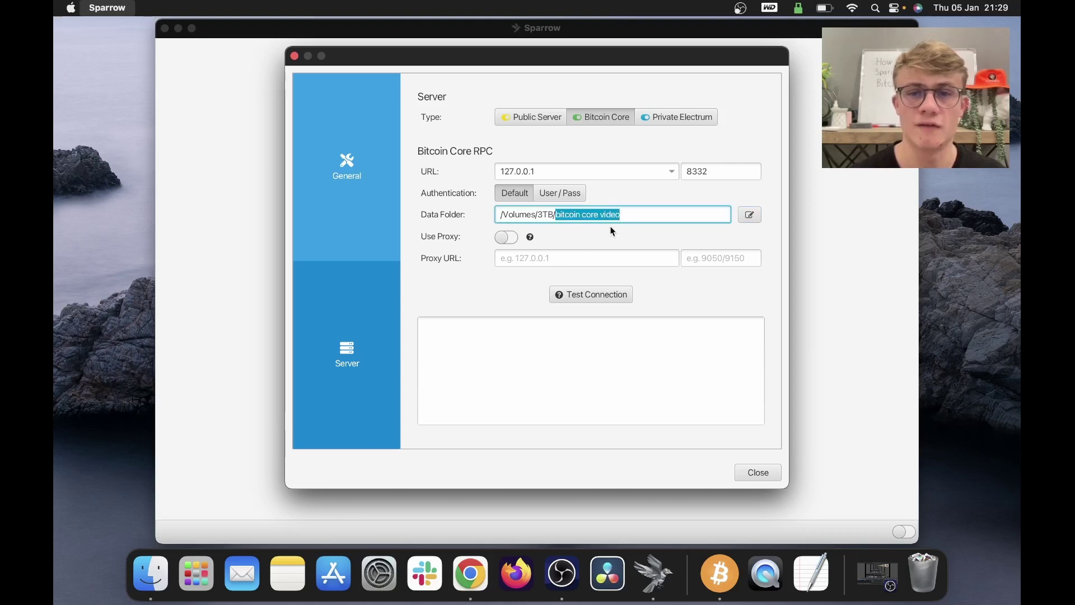
left_click_drag(537, 215, 554, 215)
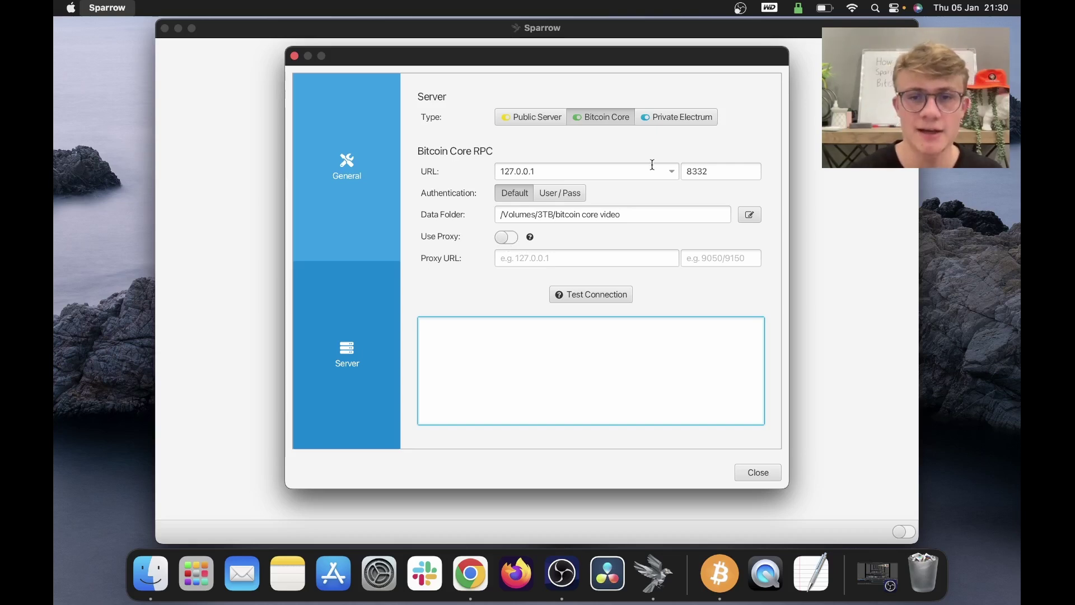
Test the local node connection, review the bwt v0.2.4 banner, and close preferences
left_click(593, 296)
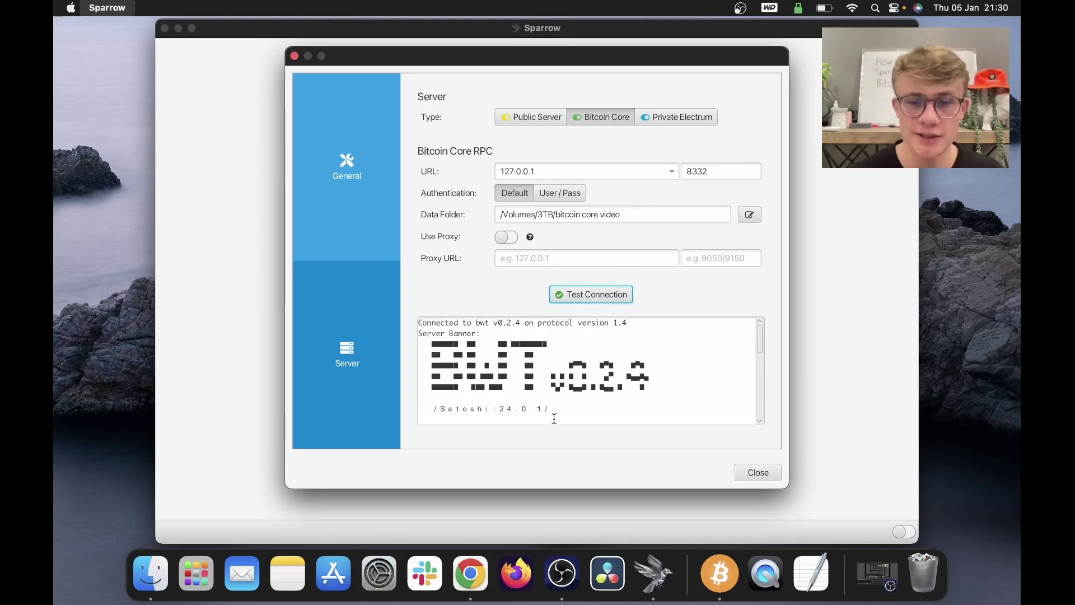
left_click_drag(555, 415, 417, 316)
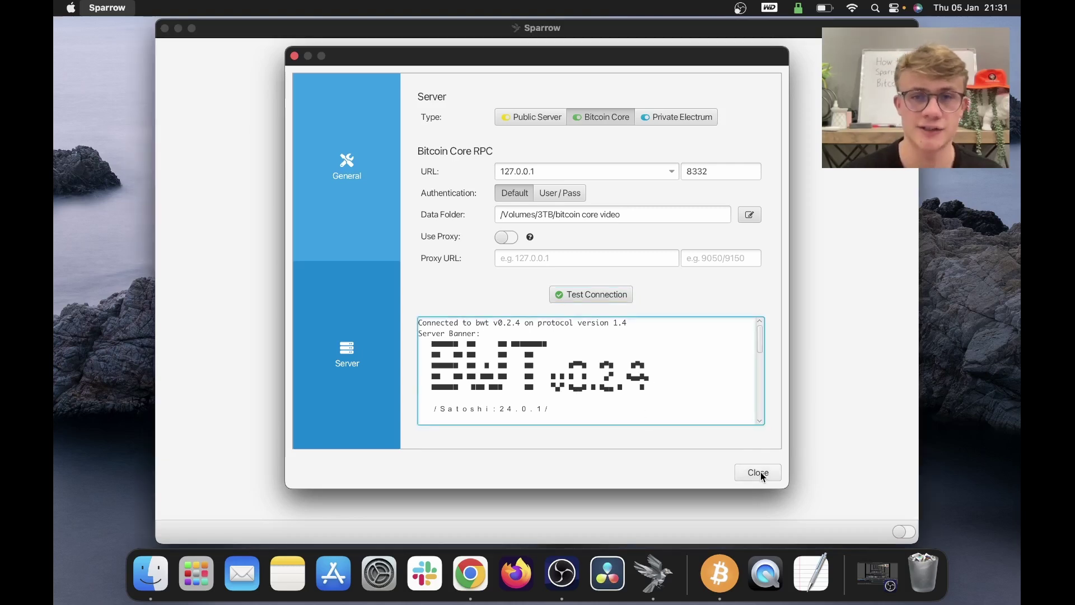
left_click(759, 473)
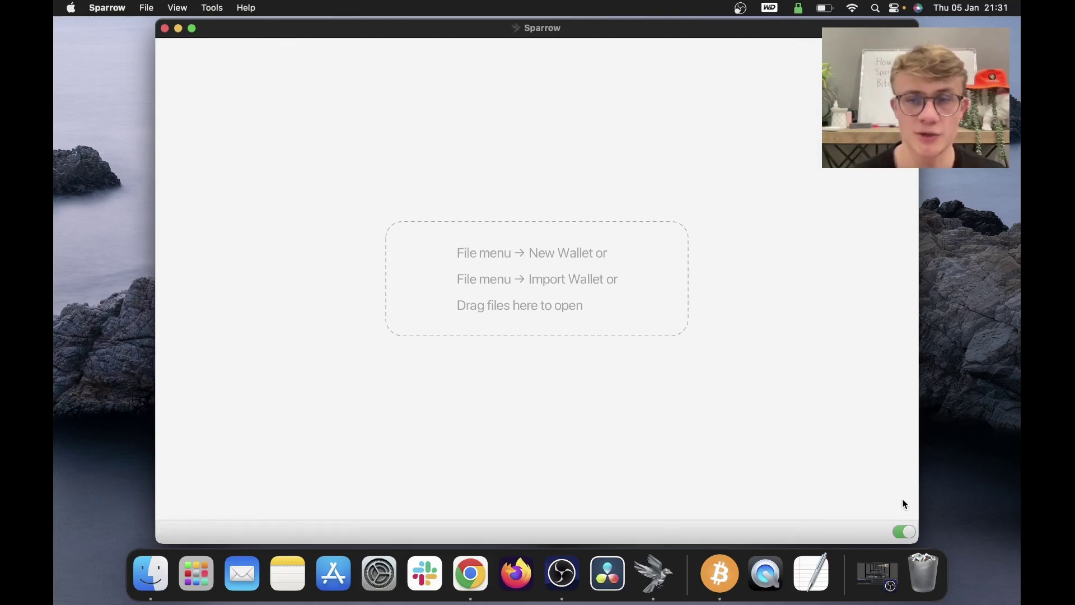
Reconnect to the local node, then switch the server to Public Server, test it and close preferences
left_click(905, 532)
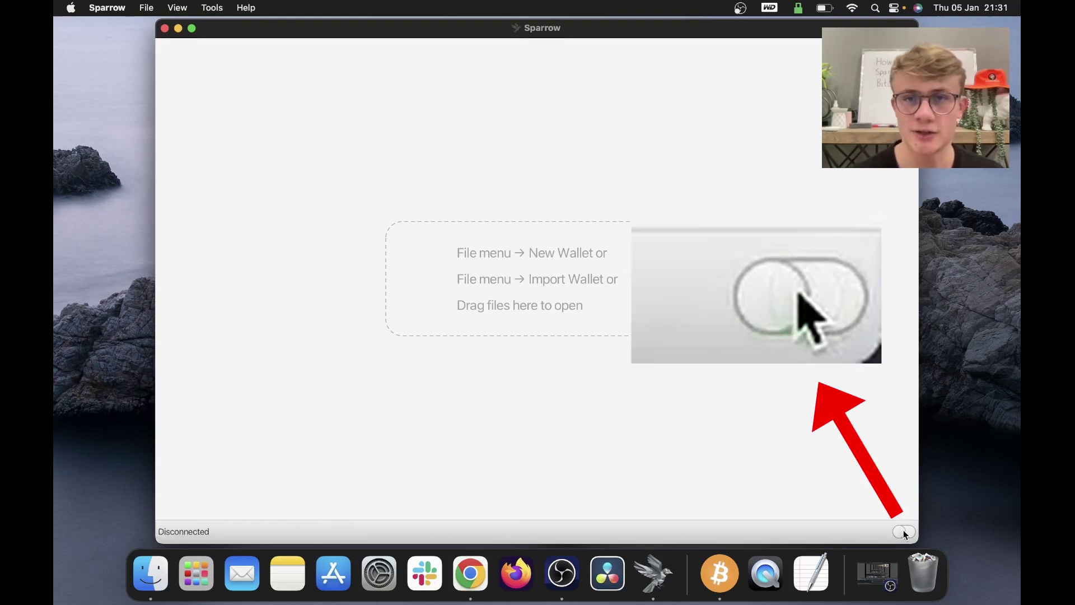
left_click(905, 532)
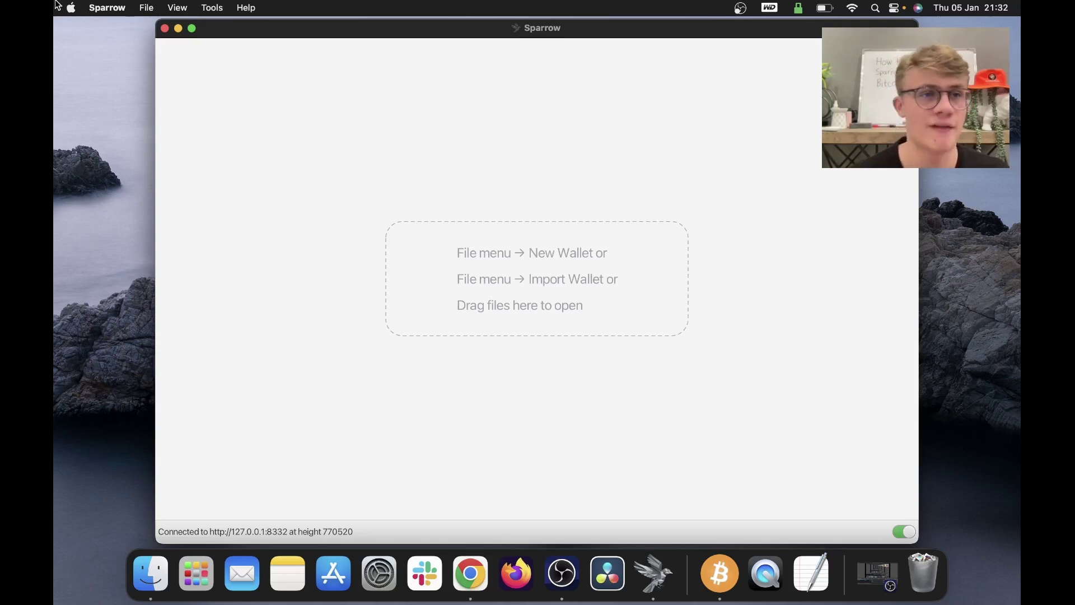
left_click(103, 9)
left_click(125, 51)
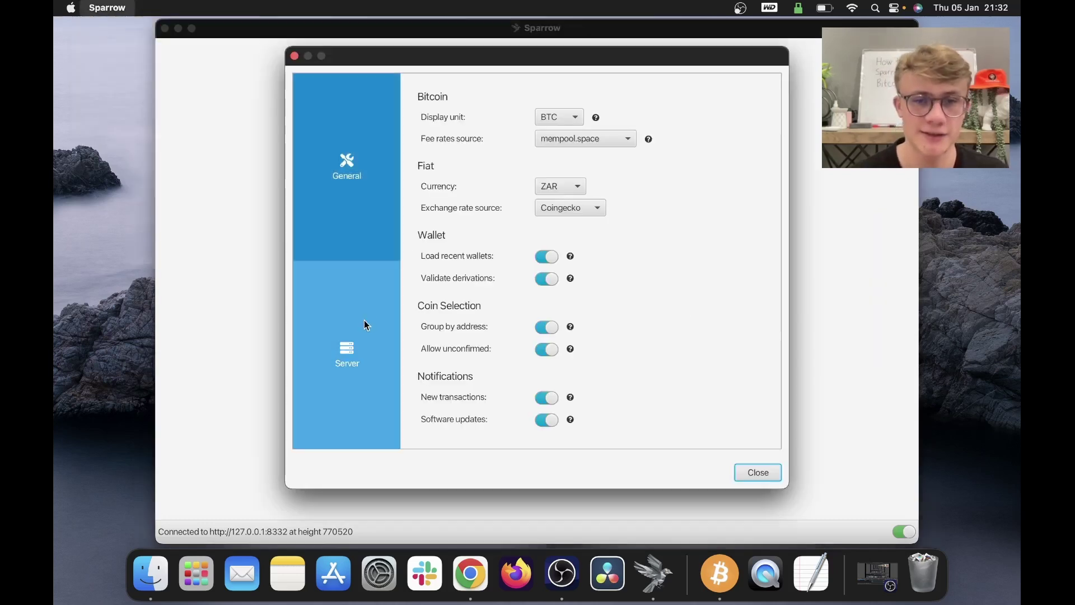
left_click(364, 321)
left_click(589, 295)
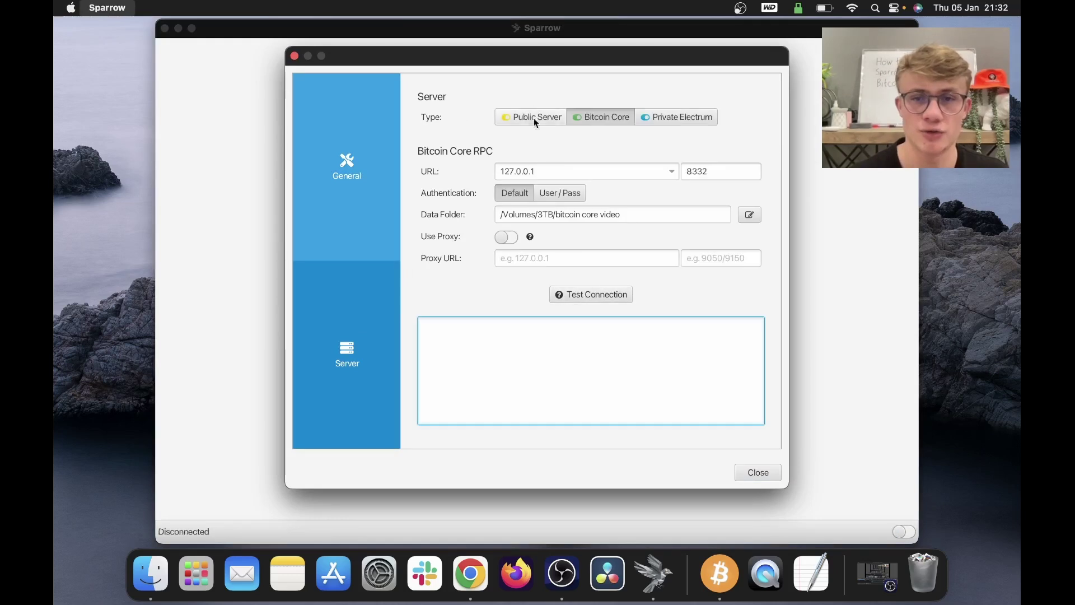
left_click(529, 116)
left_click(603, 297)
left_click(759, 473)
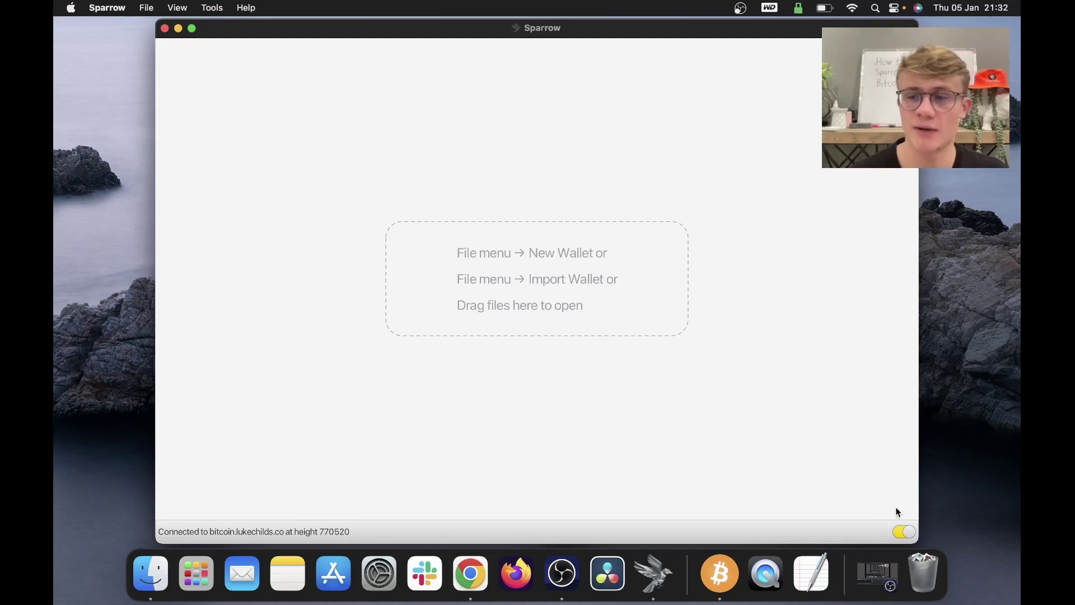
Reconnect to the public server and return to Sparrow's Server preferences
left_click(904, 532)
left_click(904, 532)
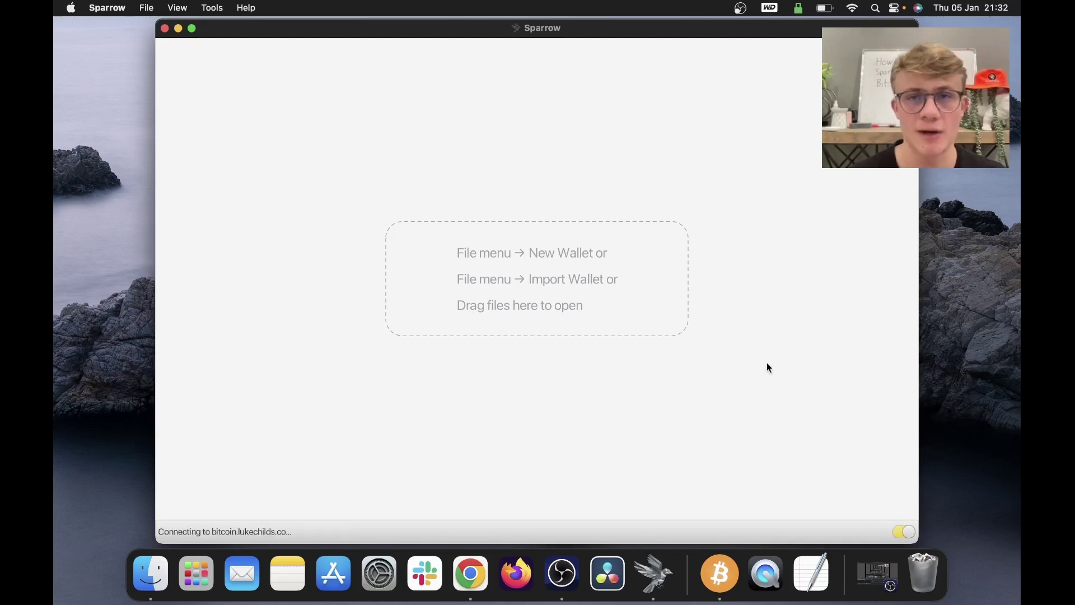
left_click(114, 11)
left_click(114, 48)
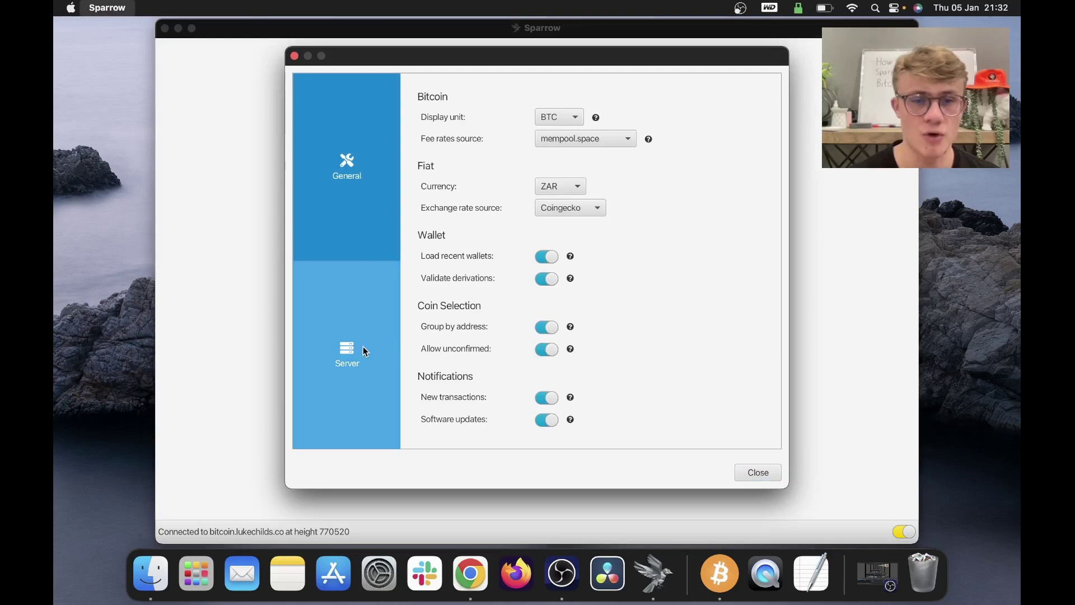
left_click(347, 353)
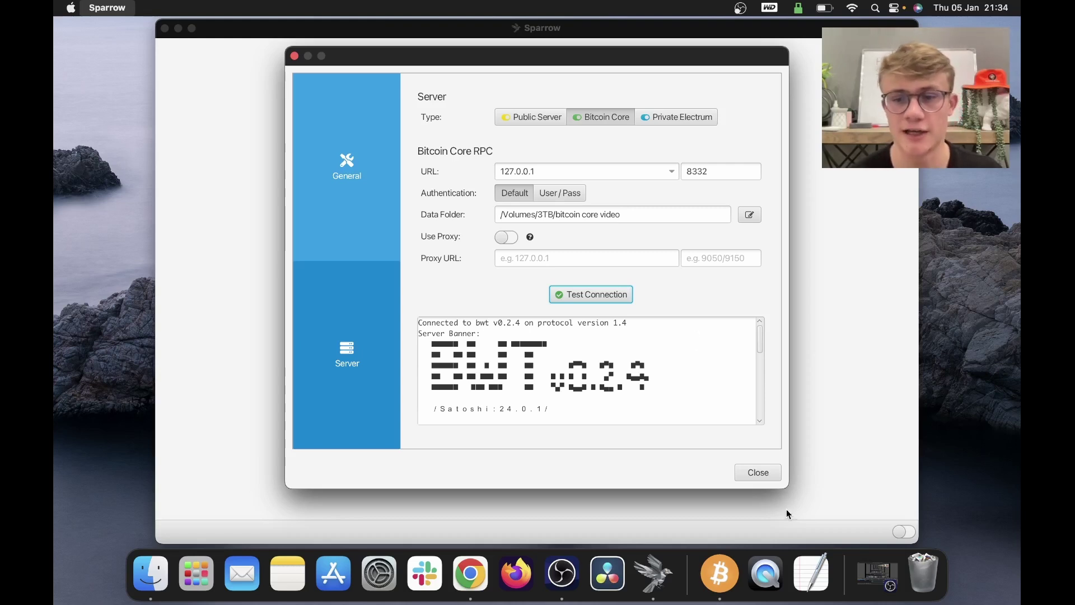
Close Preferences and open the Cash wallet from File > Open Wallet to start its scan
left_click(758, 473)
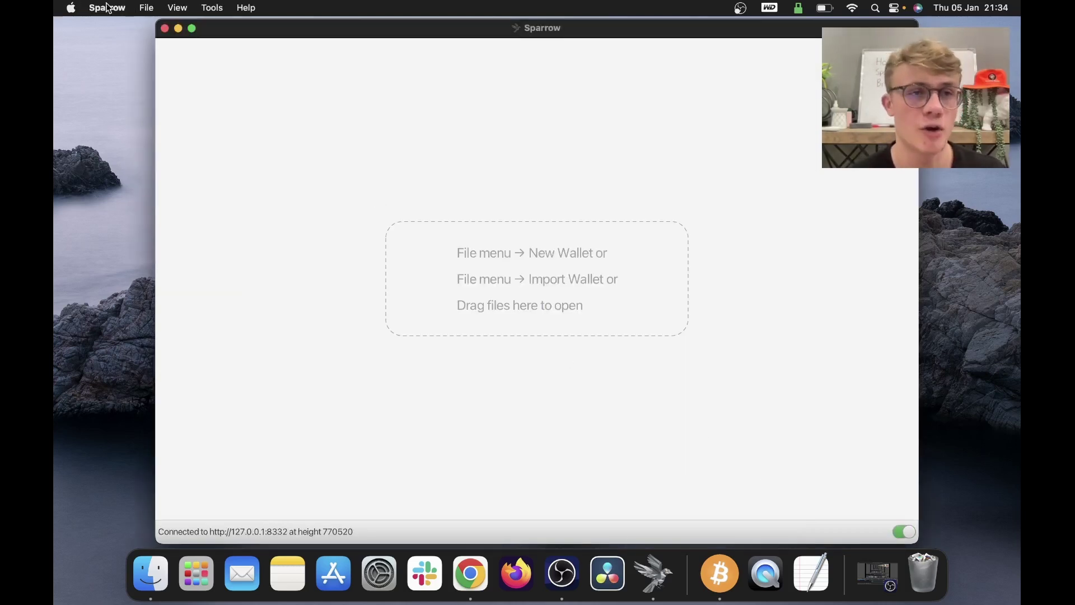
left_click(142, 9)
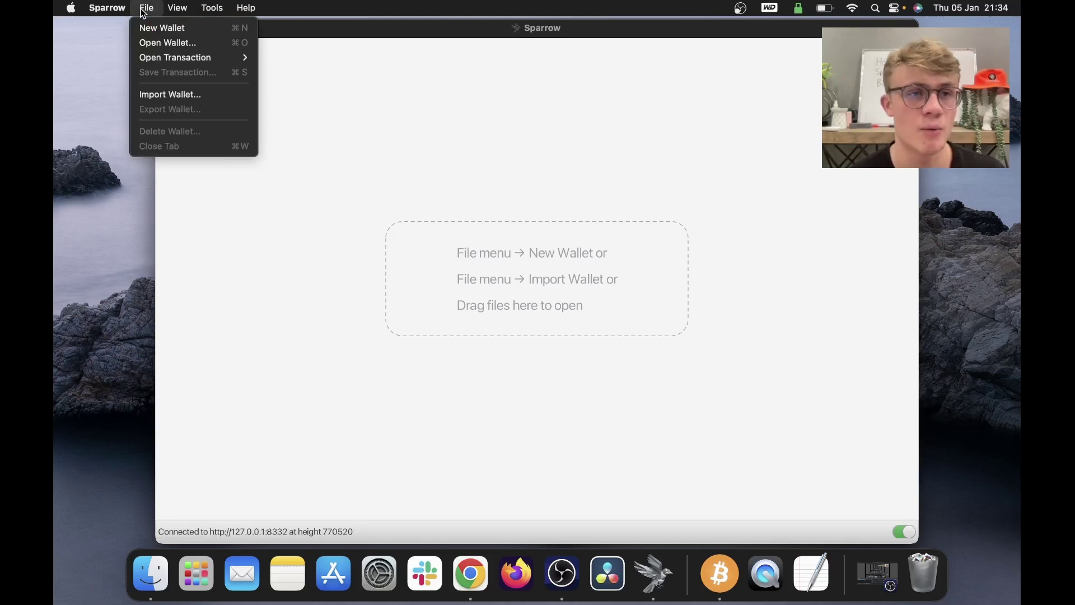
left_click(171, 45)
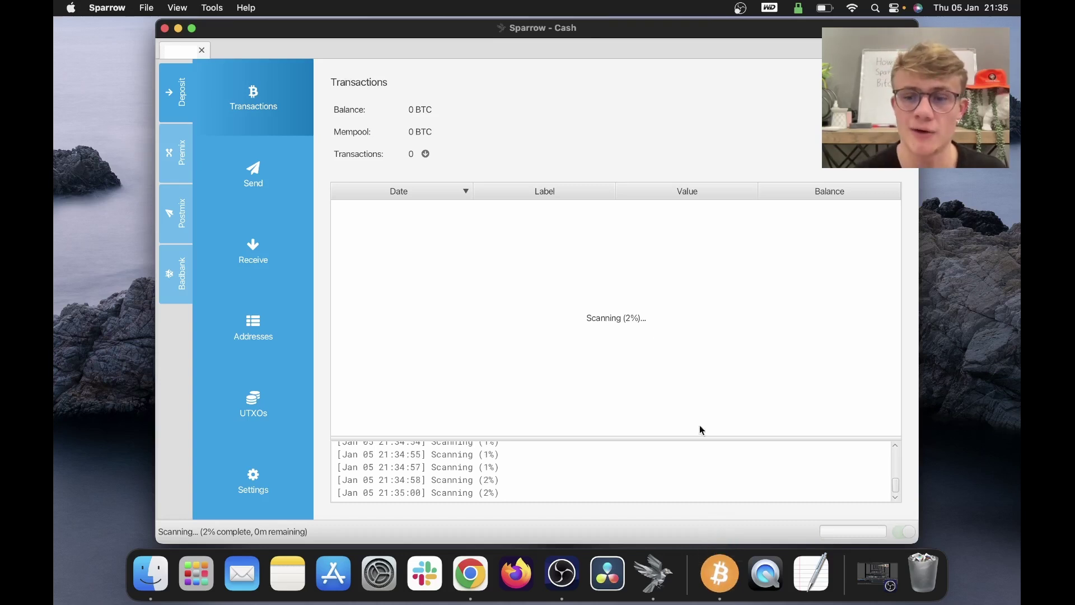
Bring Bitcoin Core to the front to show its '[sparrow] Rescanning…' progress window
left_click(720, 570)
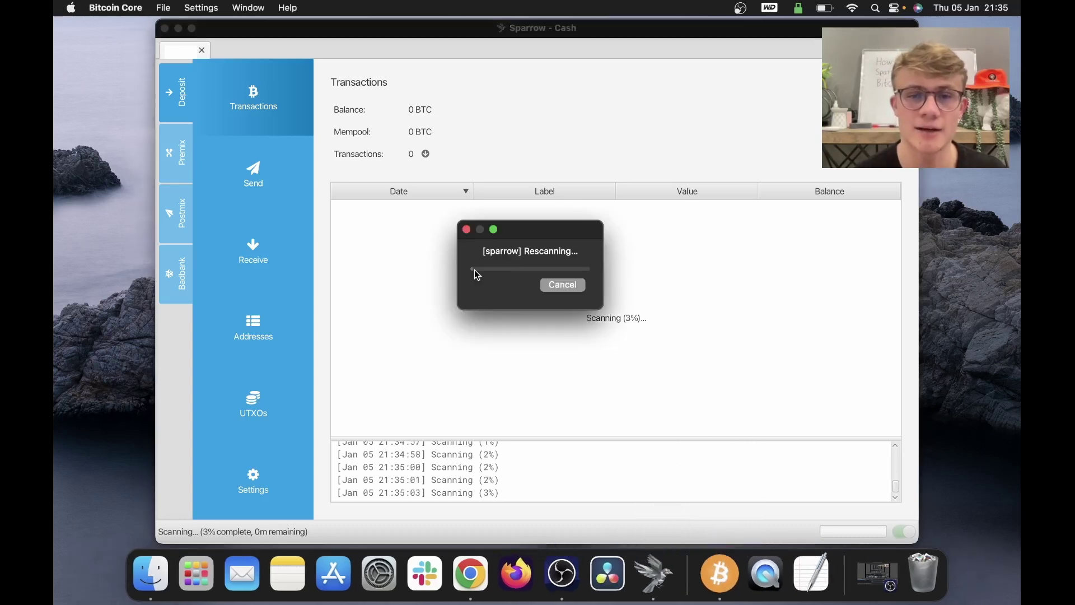